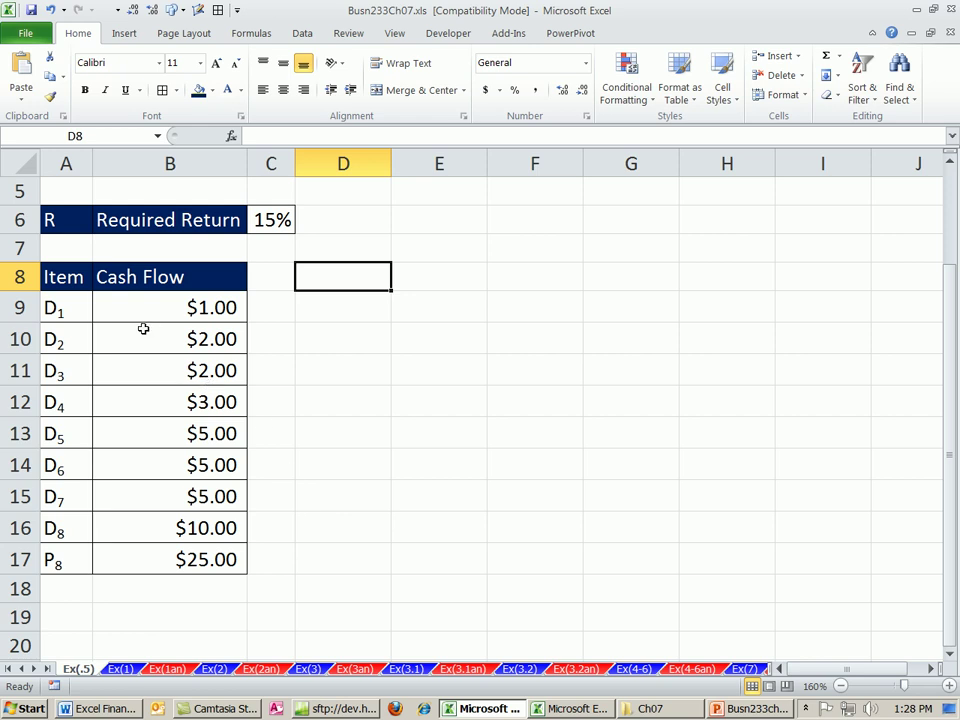
click(62, 307)
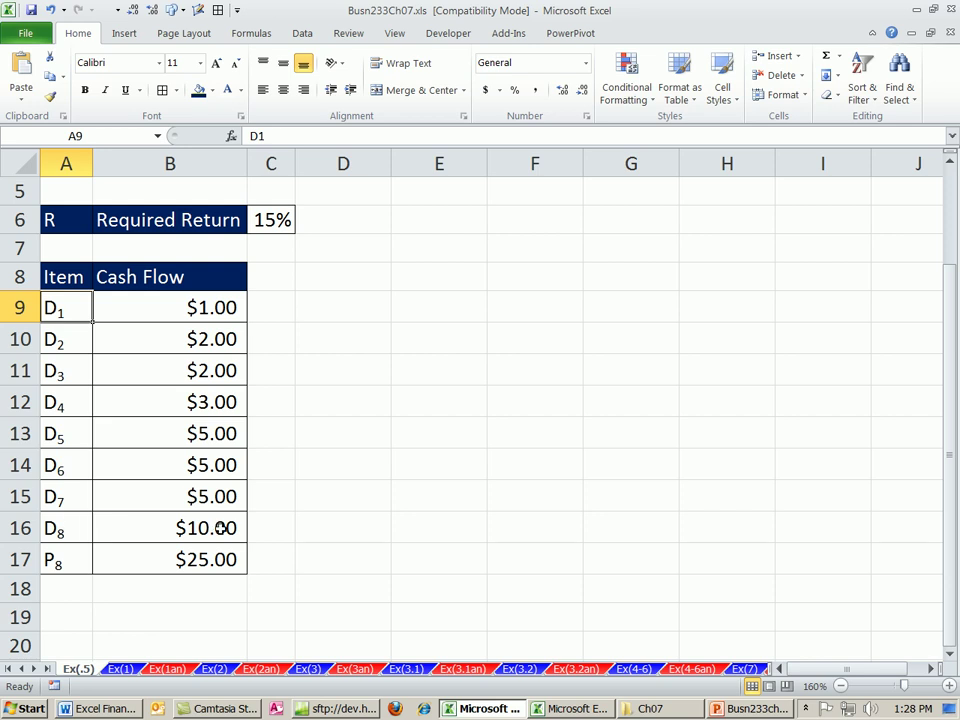
drag(55, 563, 167, 566)
click(150, 561)
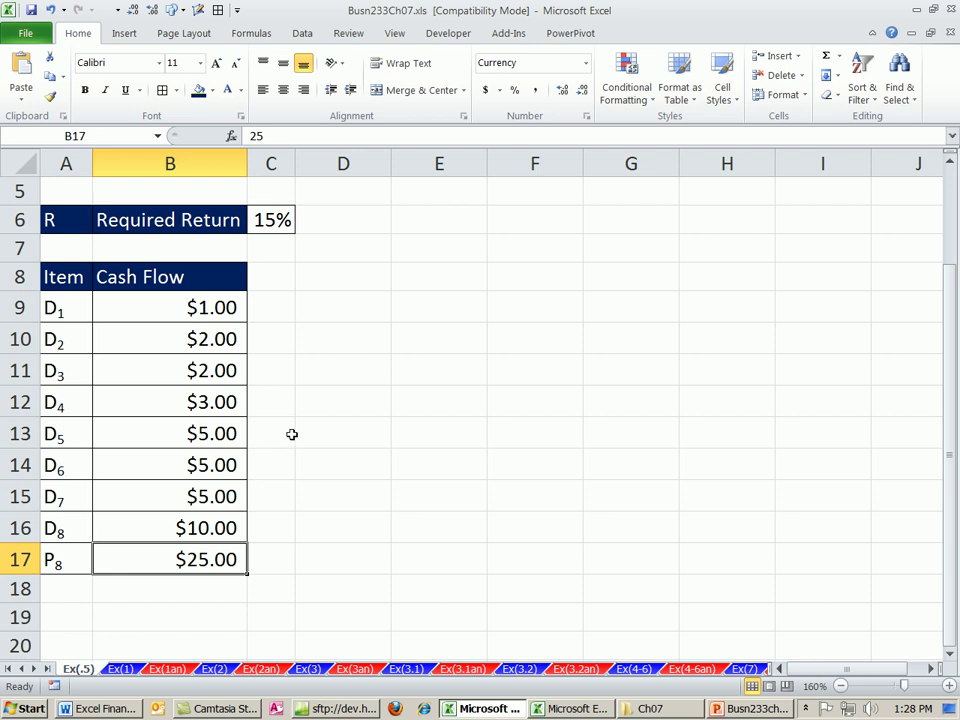
Enter the heading Time in D8 and fill the periods 1 through 8 below it in D9:D16
click(359, 305)
click(327, 280)
text(Time)
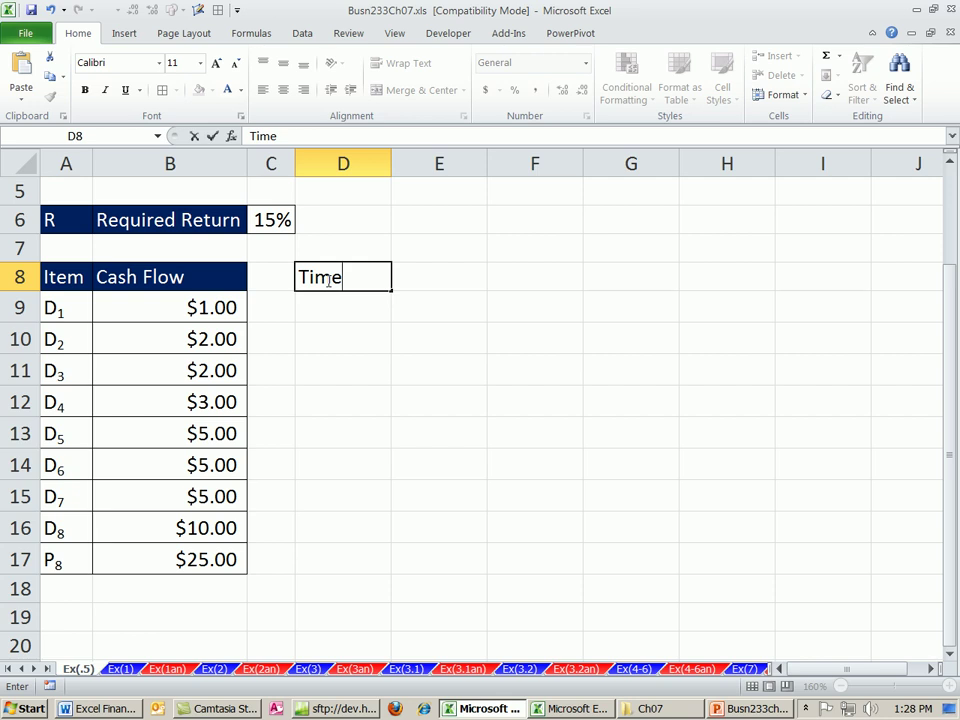
key(Return)
text(1)
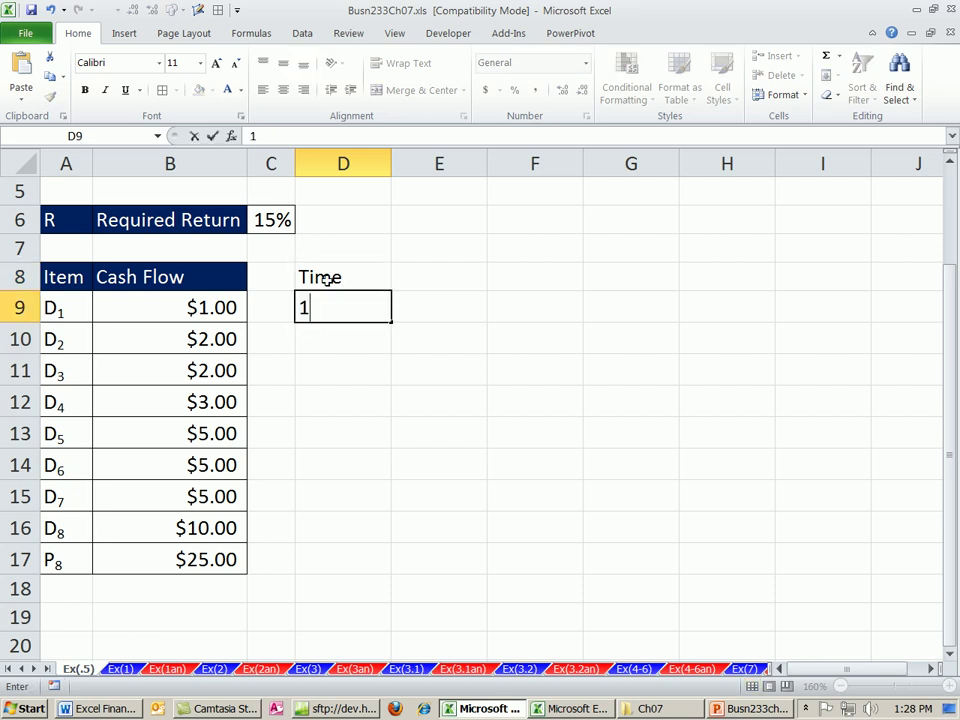
key(Return)
text(2)
key(Return)
drag(364, 309, 392, 541)
Enter the heading Cash Flow in E8
click(407, 275)
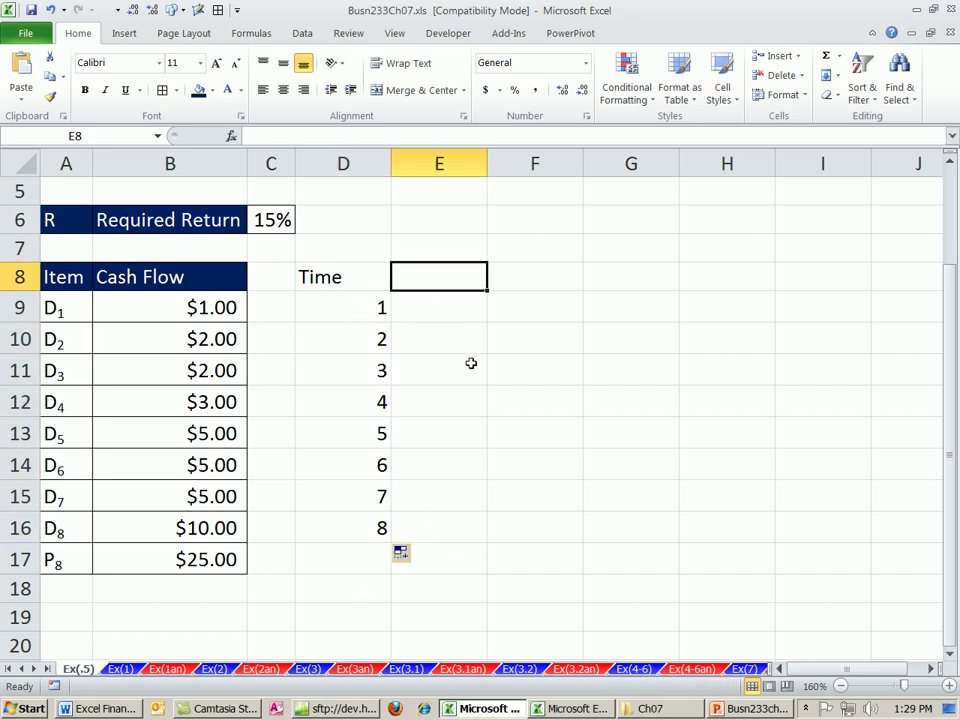
text(Cash)
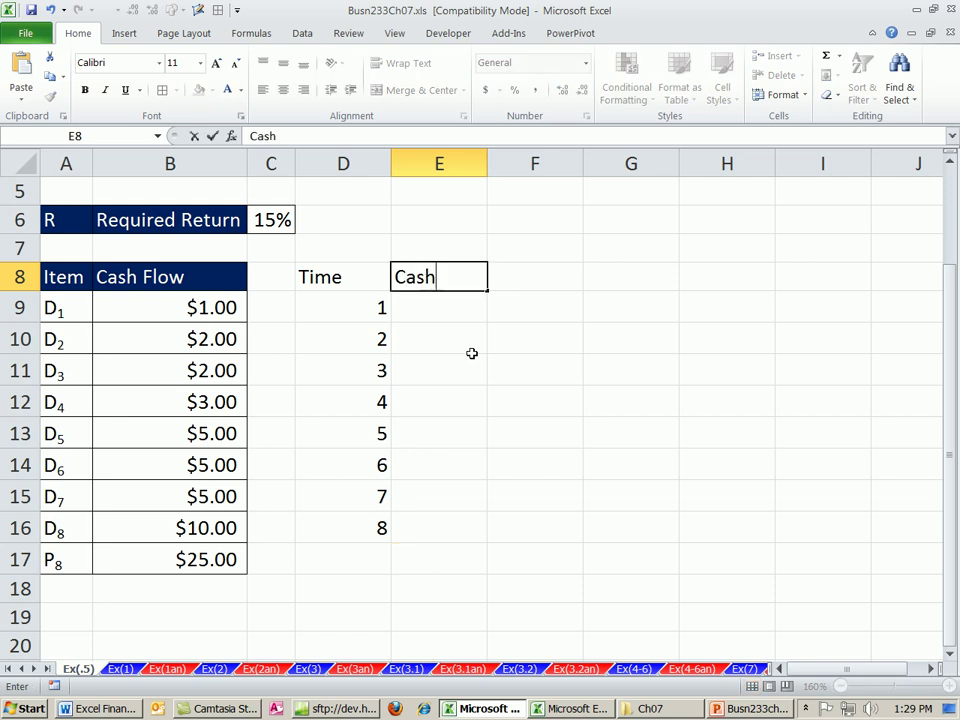
text( Flow)
key(ctrl+Return)
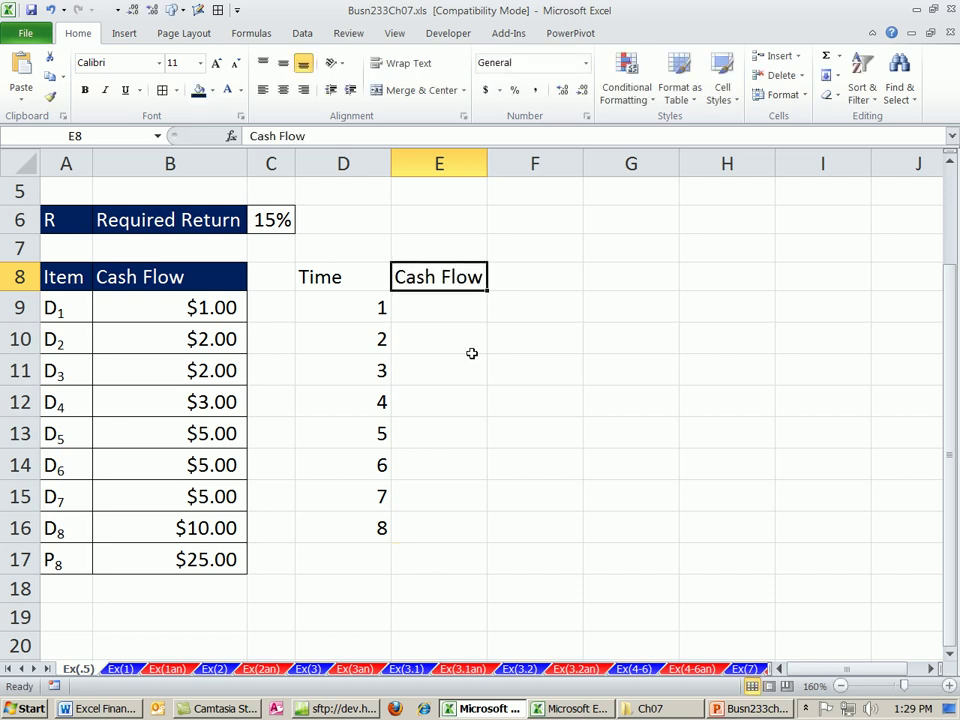
Link E9 to the first dividend with =B9 and fill the formula down through E15
click(412, 303)
drag(412, 303, 422, 493)
click(436, 306)
text(=)
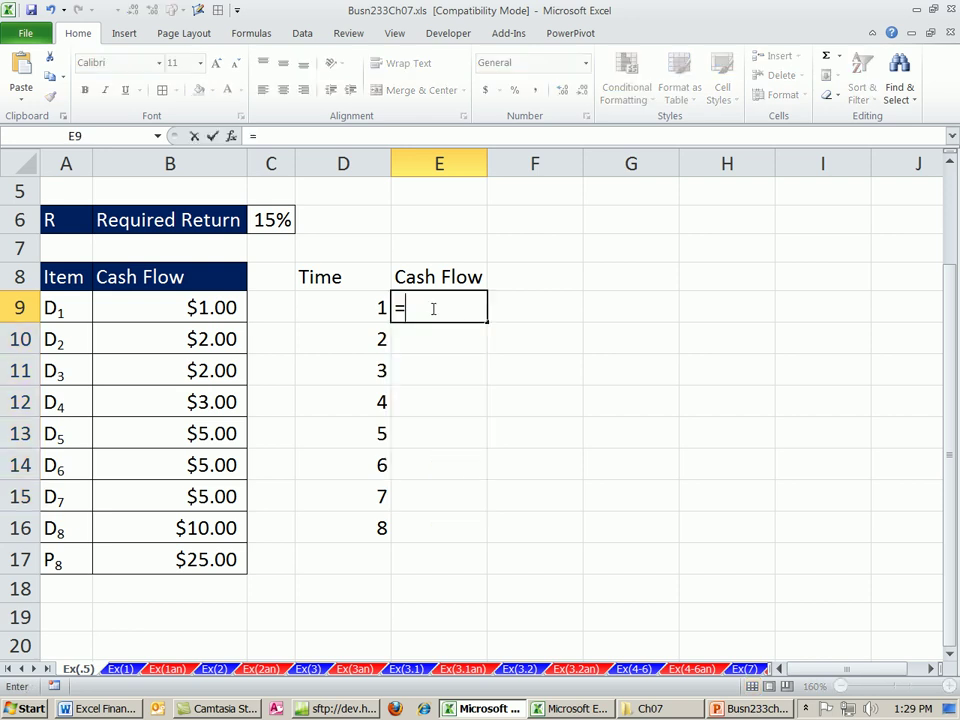
click(166, 307)
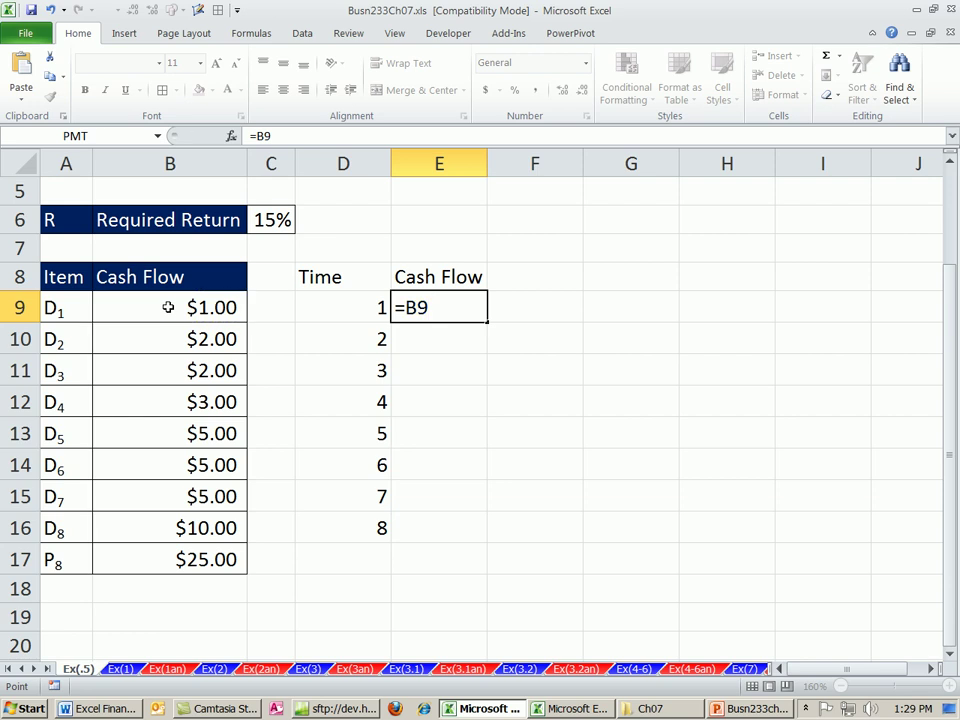
key(ctrl+Return)
drag(487, 320, 486, 518)
Calculate the period 8 cash flow in E16 with =SUM(B16:B17), combining the final dividend and the selling price
click(429, 526)
click(133, 537)
click(146, 557)
click(431, 525)
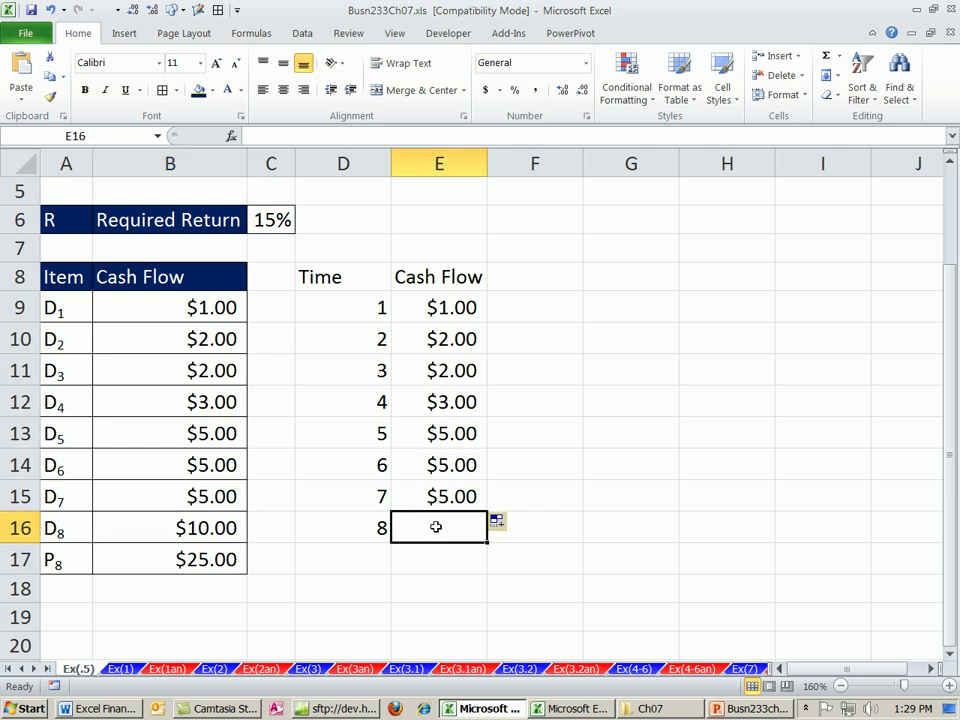
key(alt+equal)
drag(218, 527, 220, 559)
key(ctrl+Return)
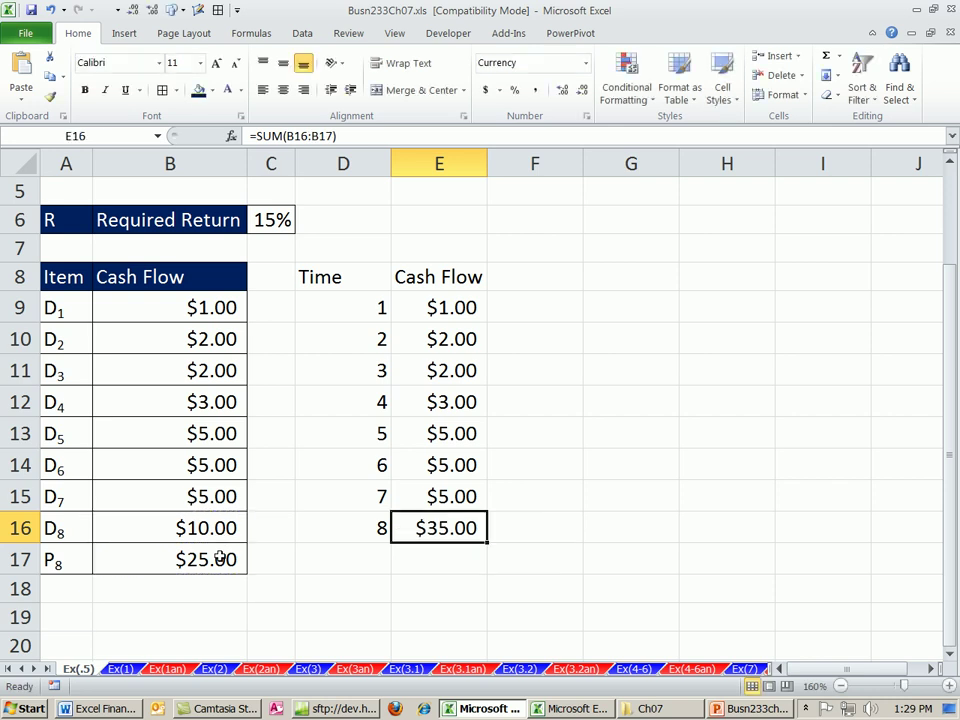
Enter the heading PV in F8
click(533, 279)
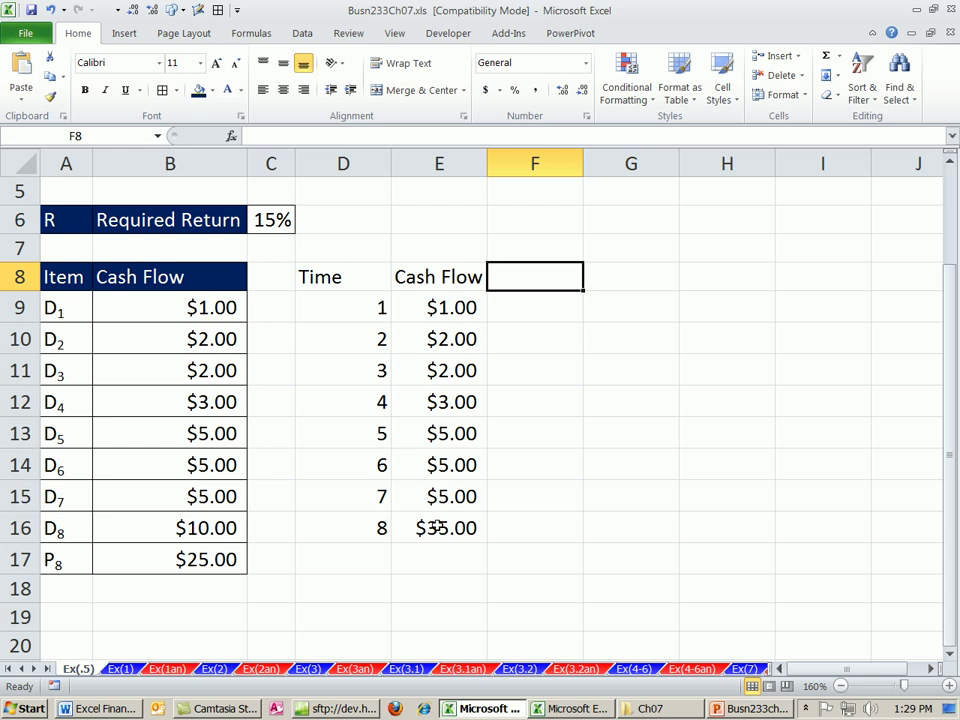
text(PV)
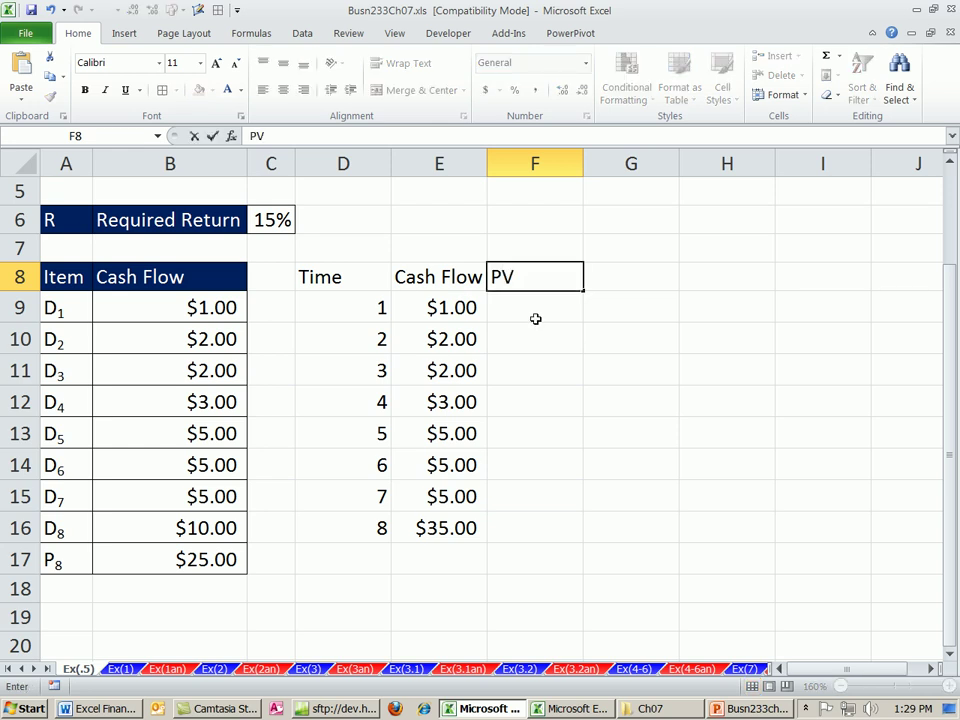
key(Return)
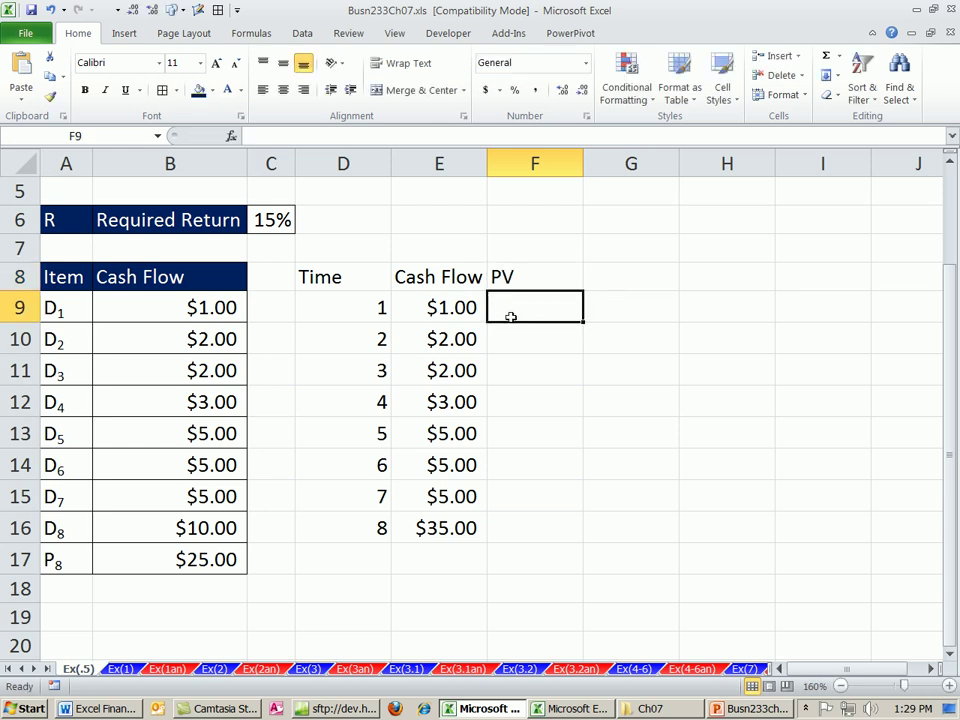
Enter =PV($C$6,D9,,E9) in F9 and fill it down through F16
text(=pv()
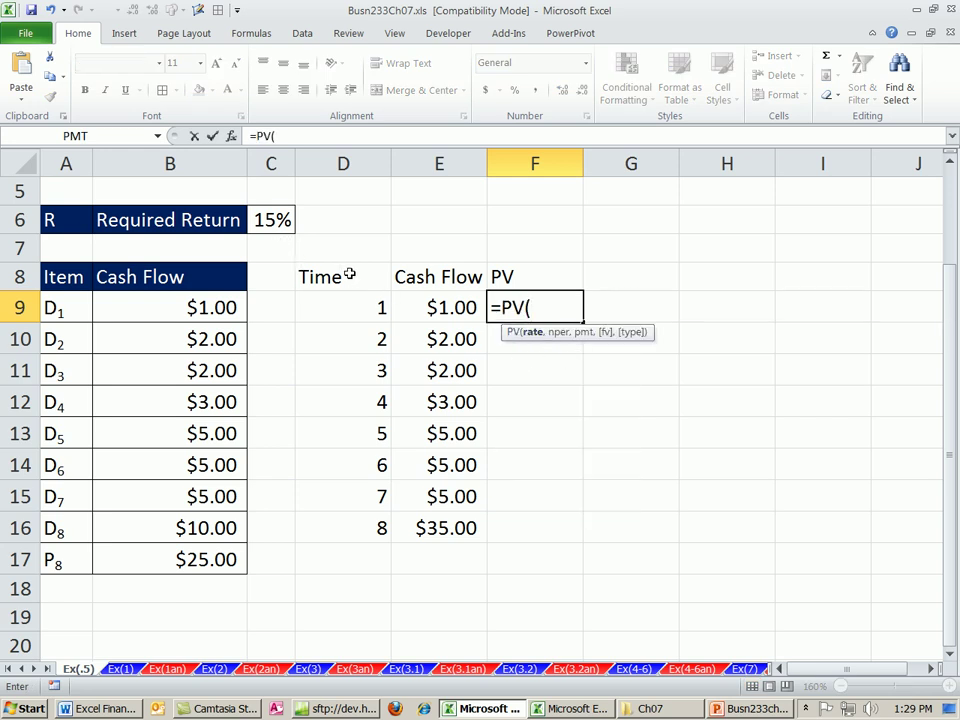
click(275, 220)
key(F4)
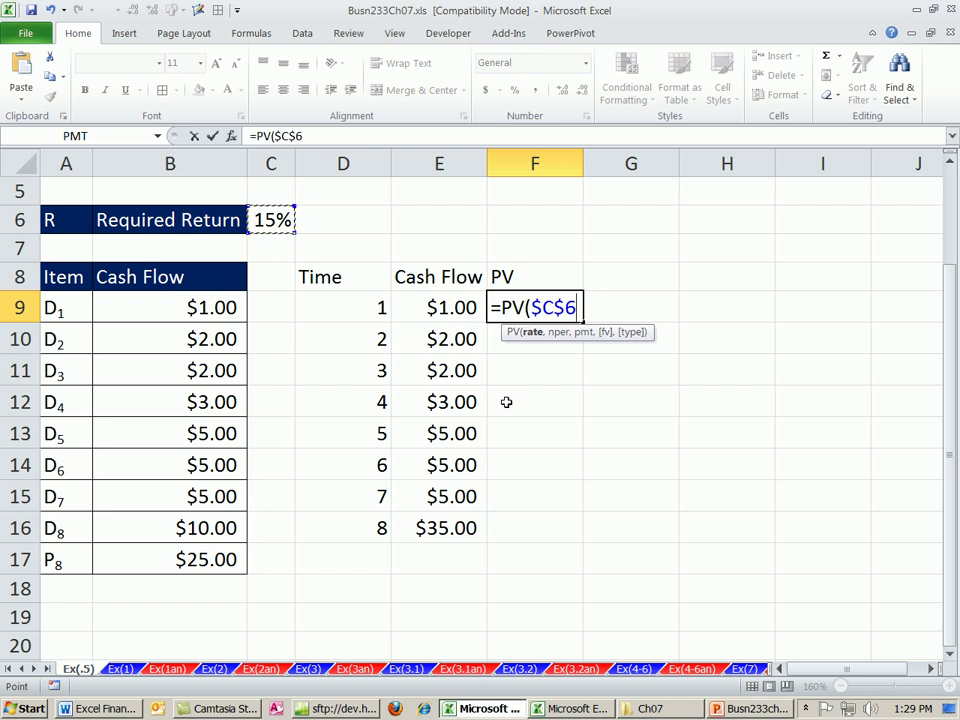
text(,)
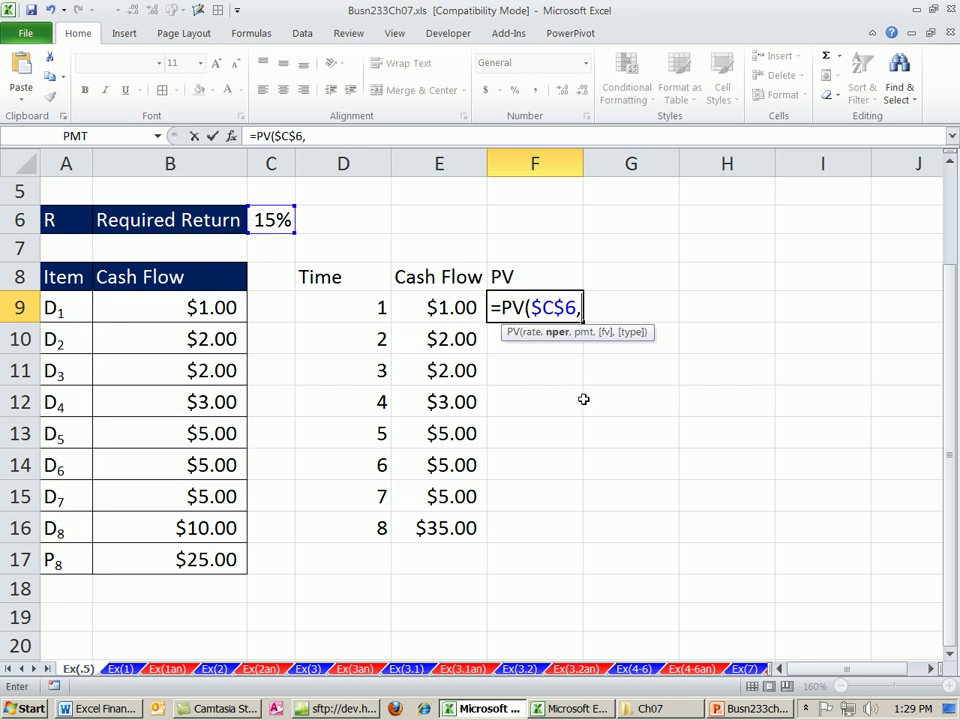
click(370, 307)
text(,,)
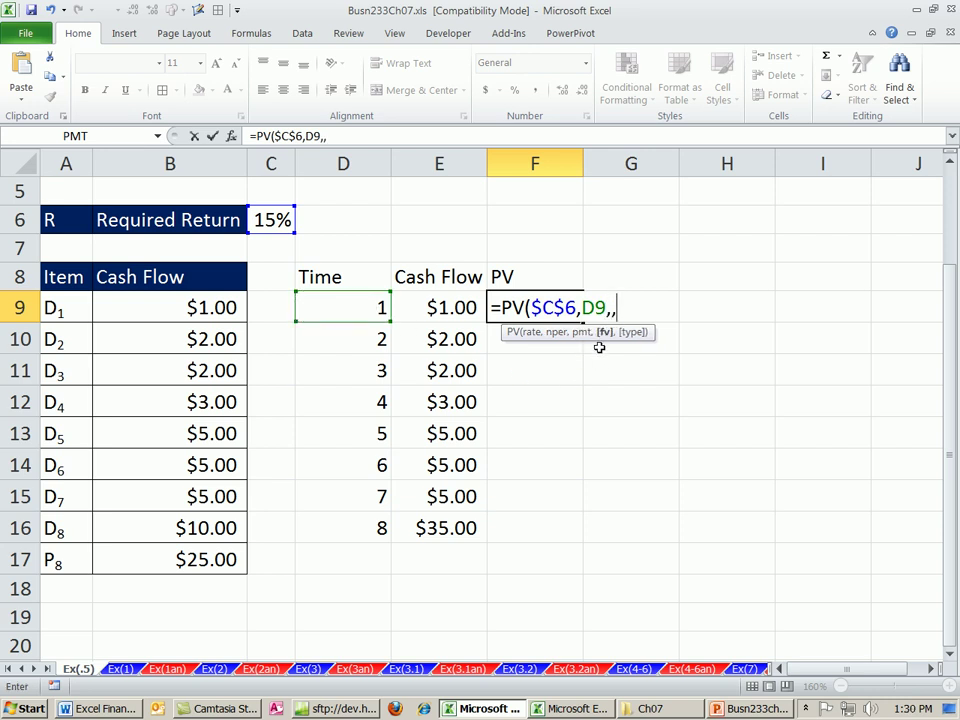
click(446, 305)
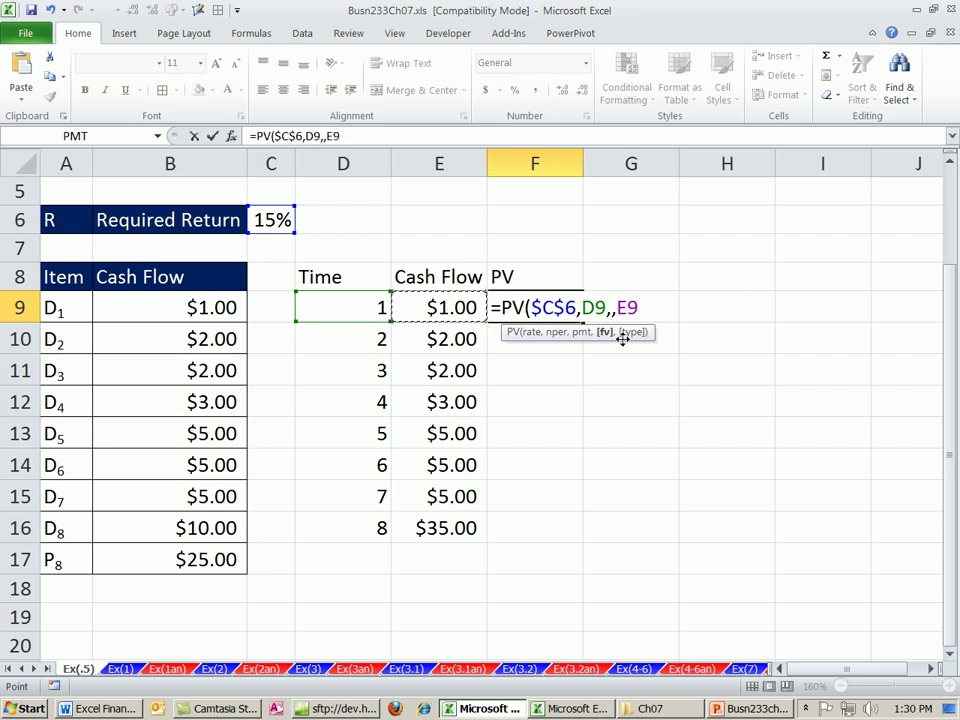
text())
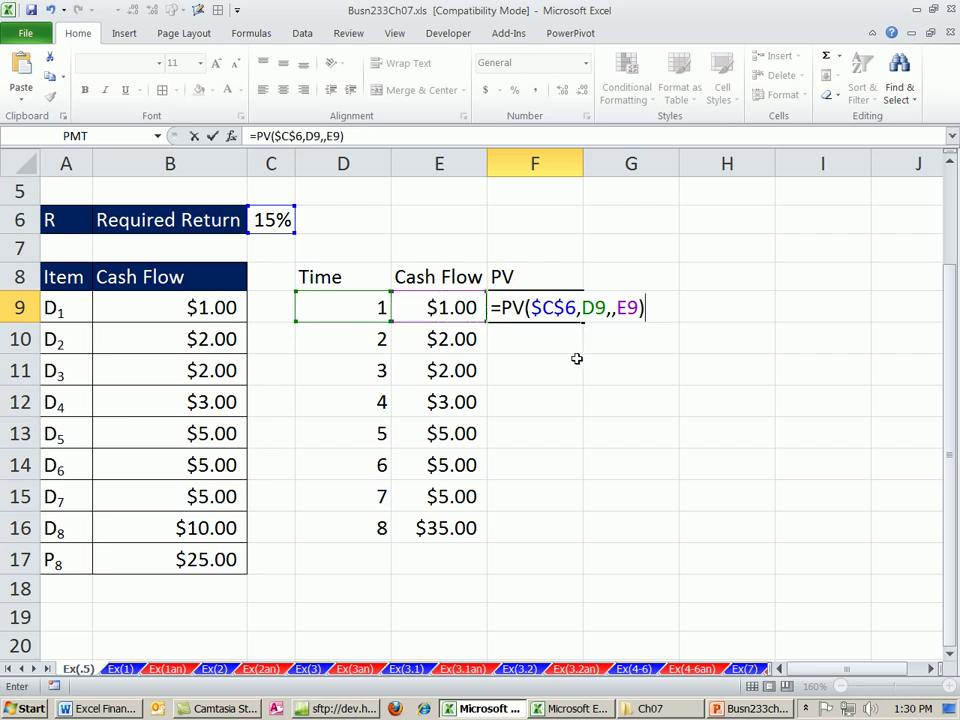
key(ctrl+Return)
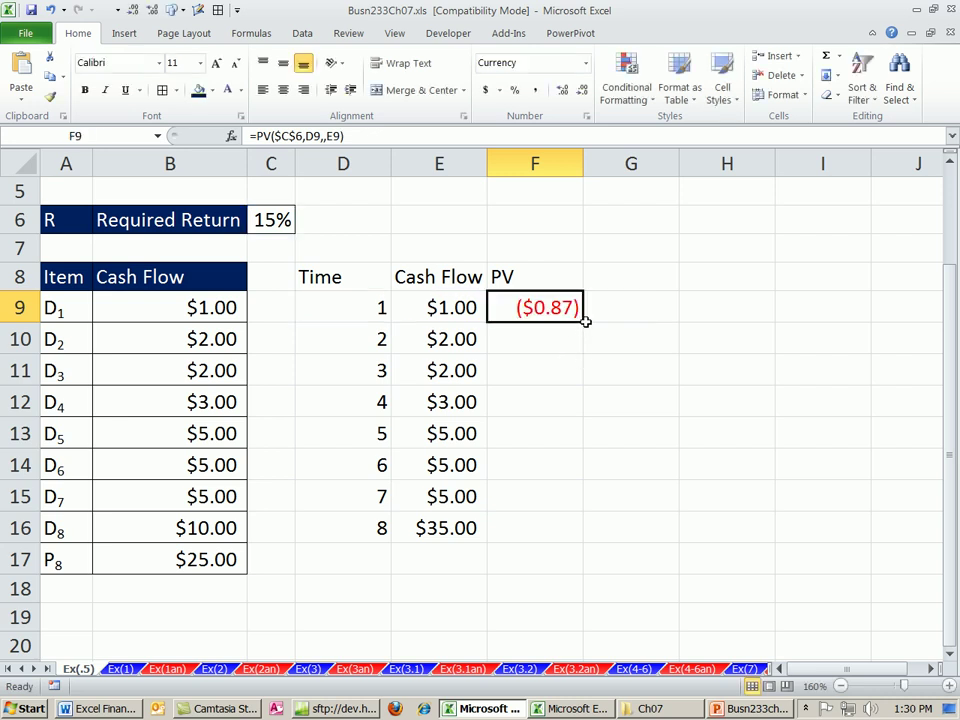
double_click(587, 321)
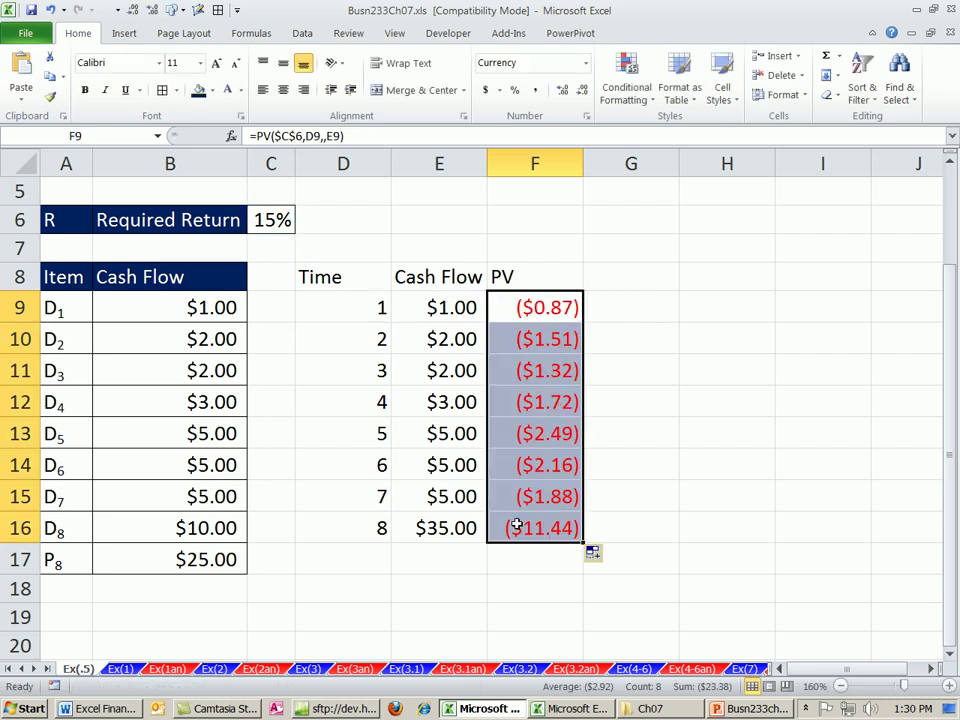
Total the present values in F17 with =SUM(F9:F16)
click(521, 563)
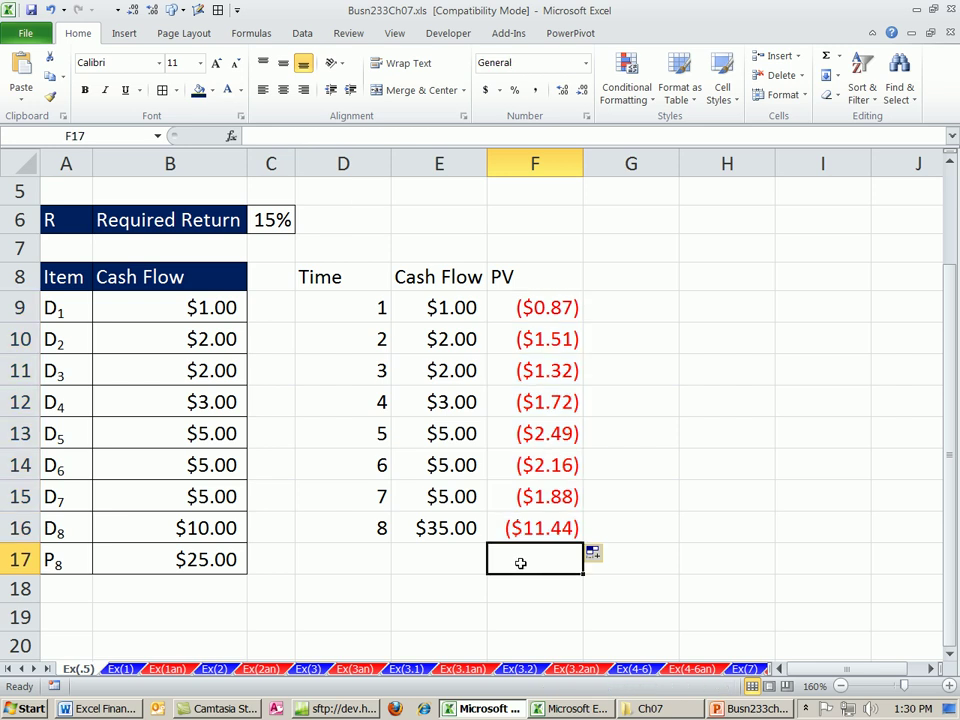
key(alt+equal)
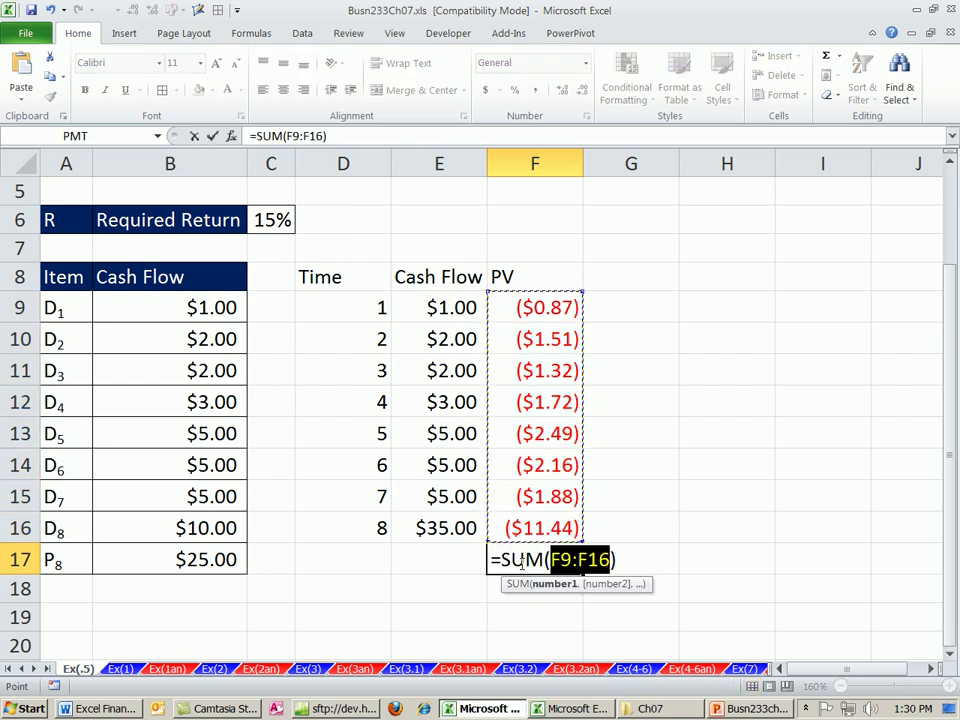
key(Return)
Enter the label P0 in E18 with the 0 formatted as subscript
click(454, 585)
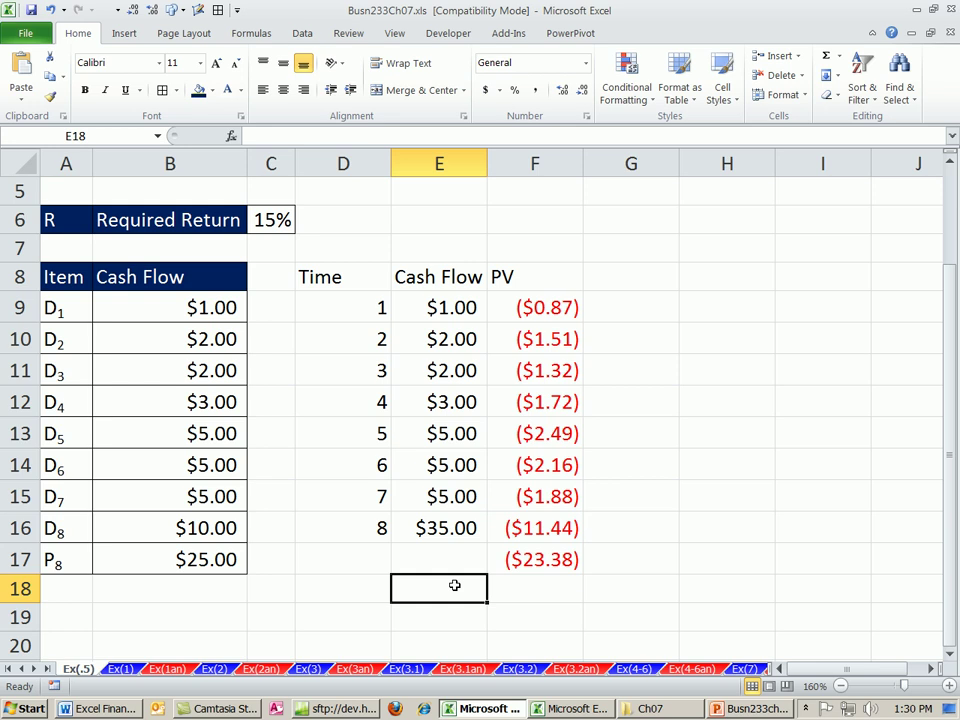
text(P0)
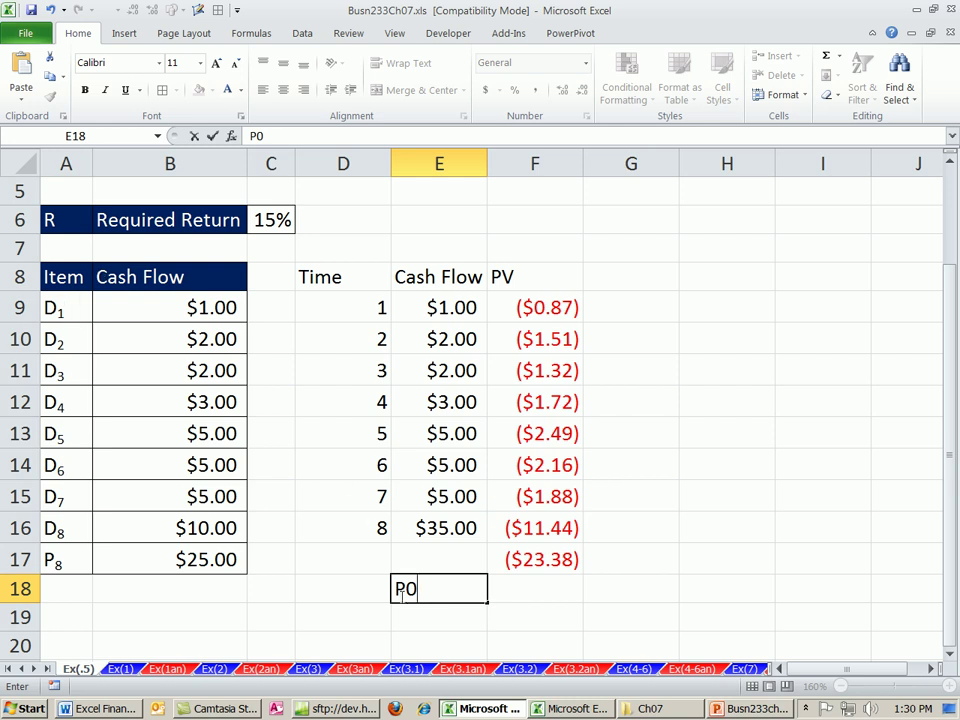
drag(404, 590, 465, 608)
key(ctrl+1)
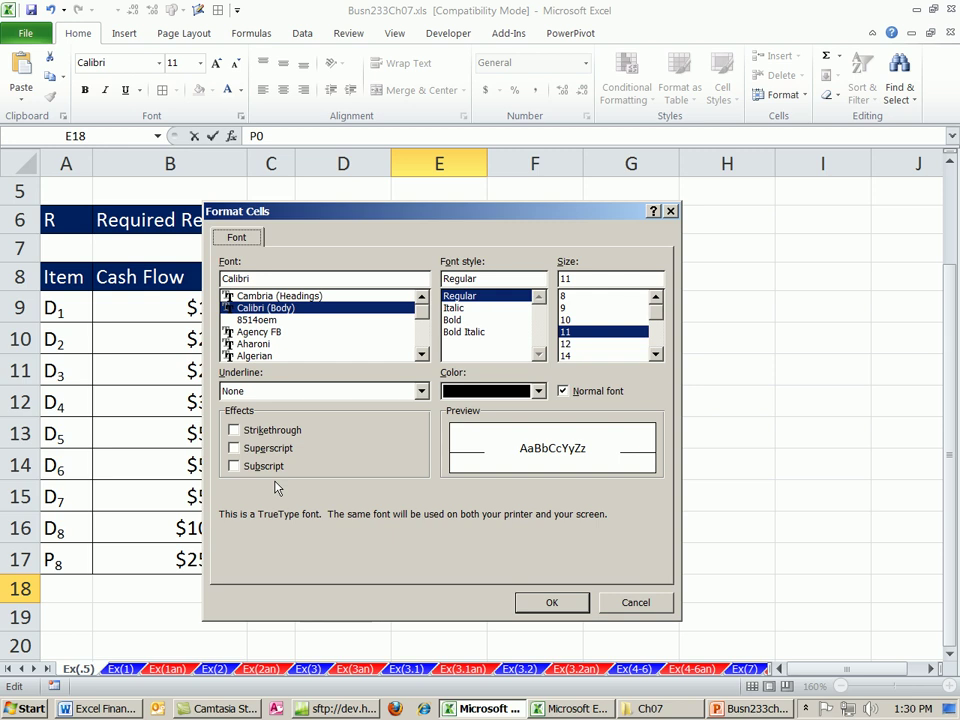
key(alt+b)
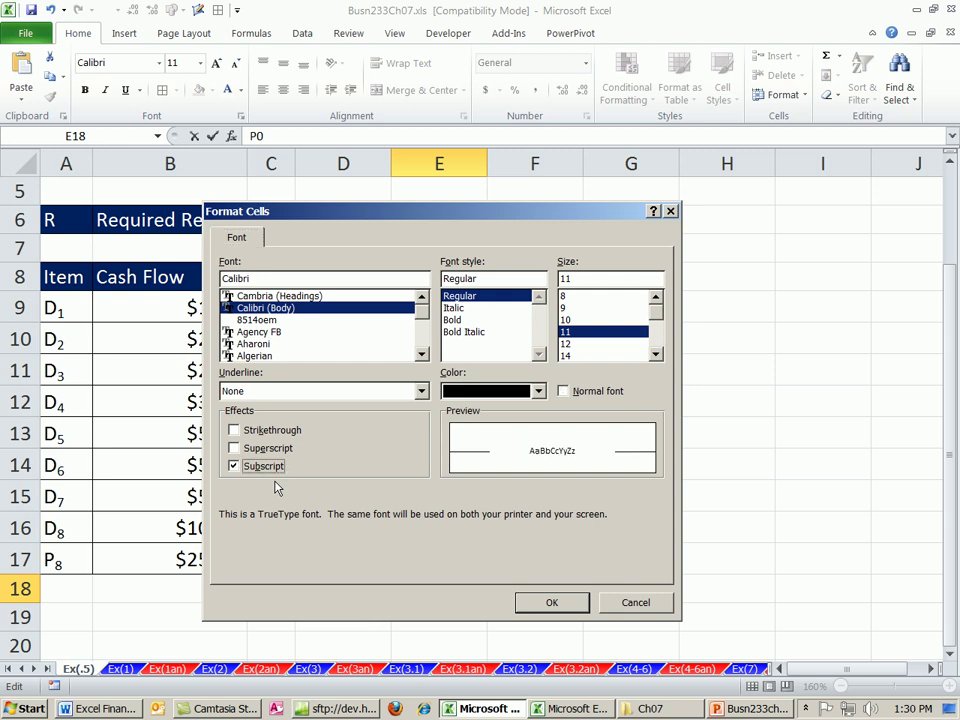
key(Return)
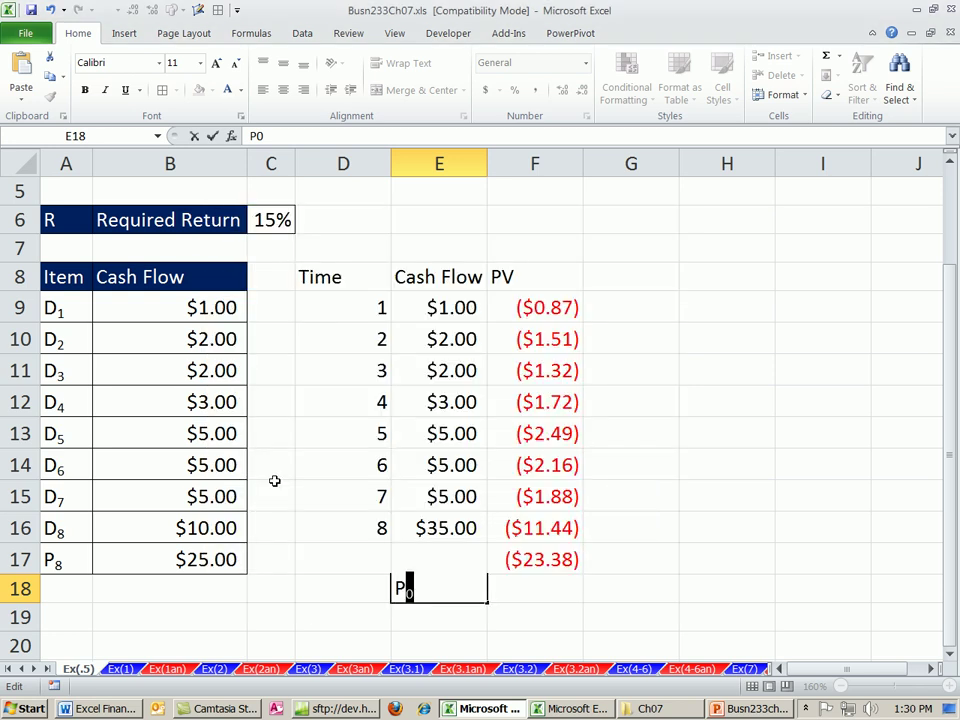
key(Return)
Enter =-F17 in F18 and move the P0 label and its value down one row to E19:F19
click(520, 596)
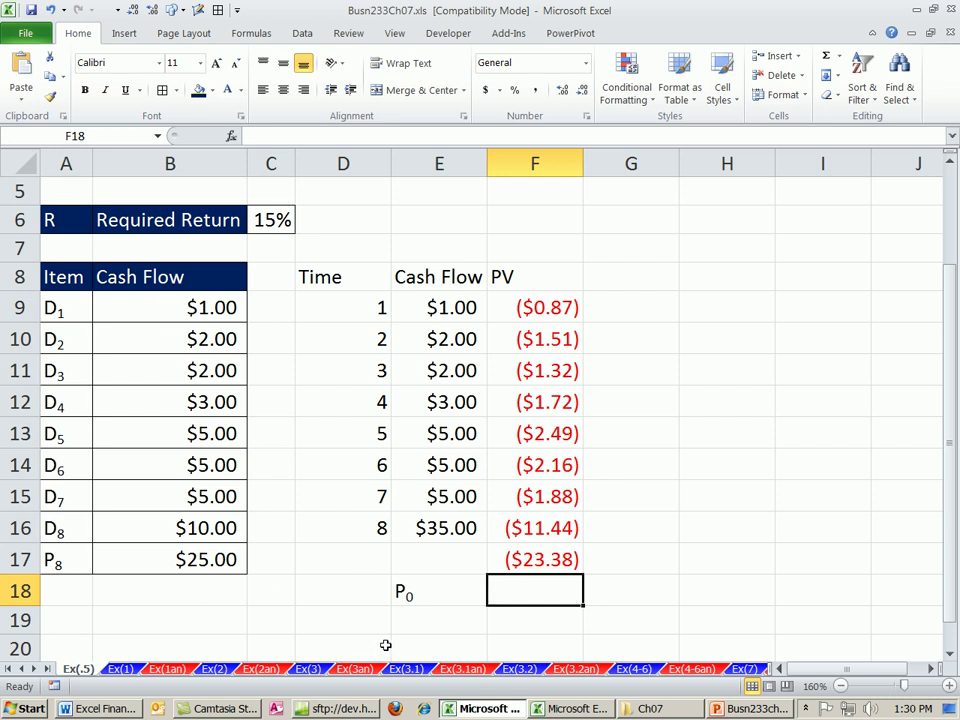
text(=-)
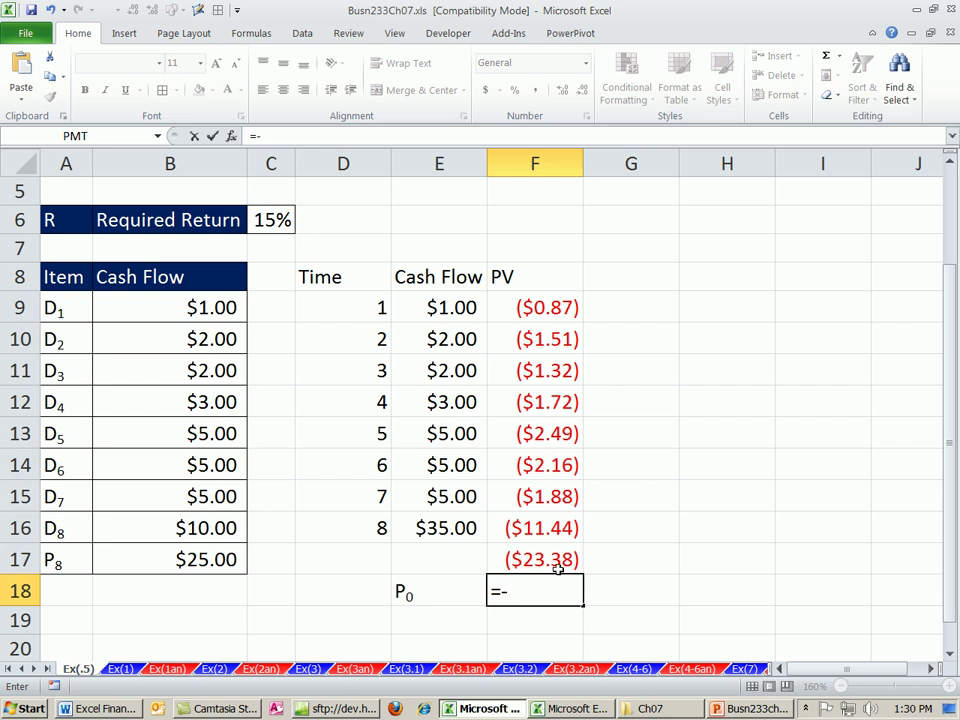
click(539, 557)
key(ctrl+Return)
click(460, 589)
drag(460, 589, 548, 620)
Add cell borders to the table D8:F16, the total in F17 and the P0 row E19:F19
drag(345, 277, 538, 532)
ctrl+click(540, 556)
click(162, 90)
Format the headings in D8:F8 with a dark blue fill and white font
drag(354, 270, 495, 272)
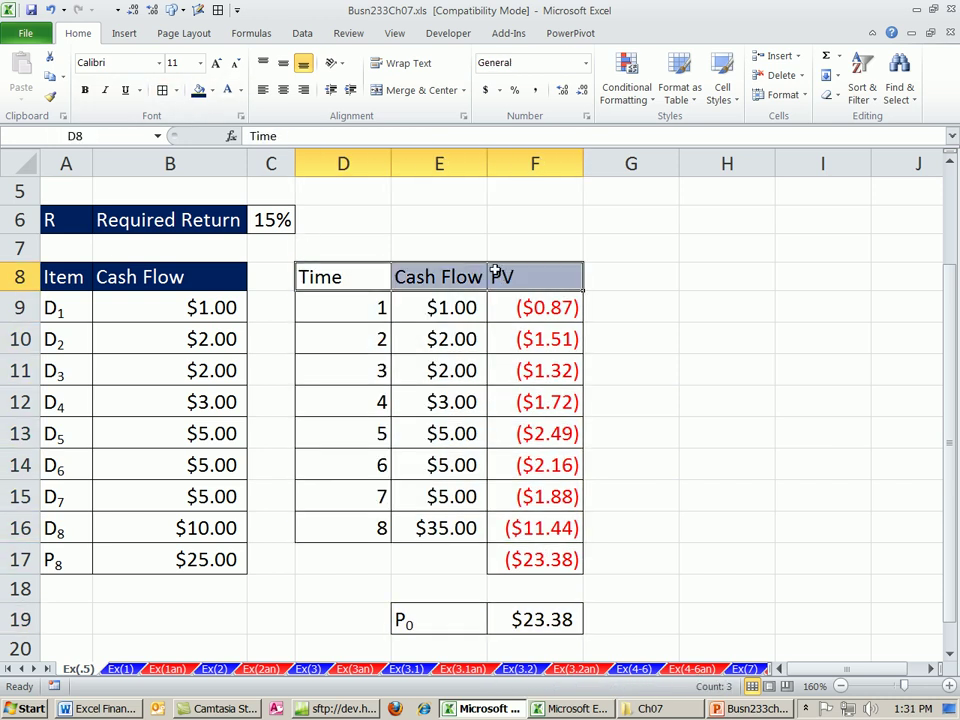
click(199, 90)
click(227, 90)
drag(326, 263, 519, 525)
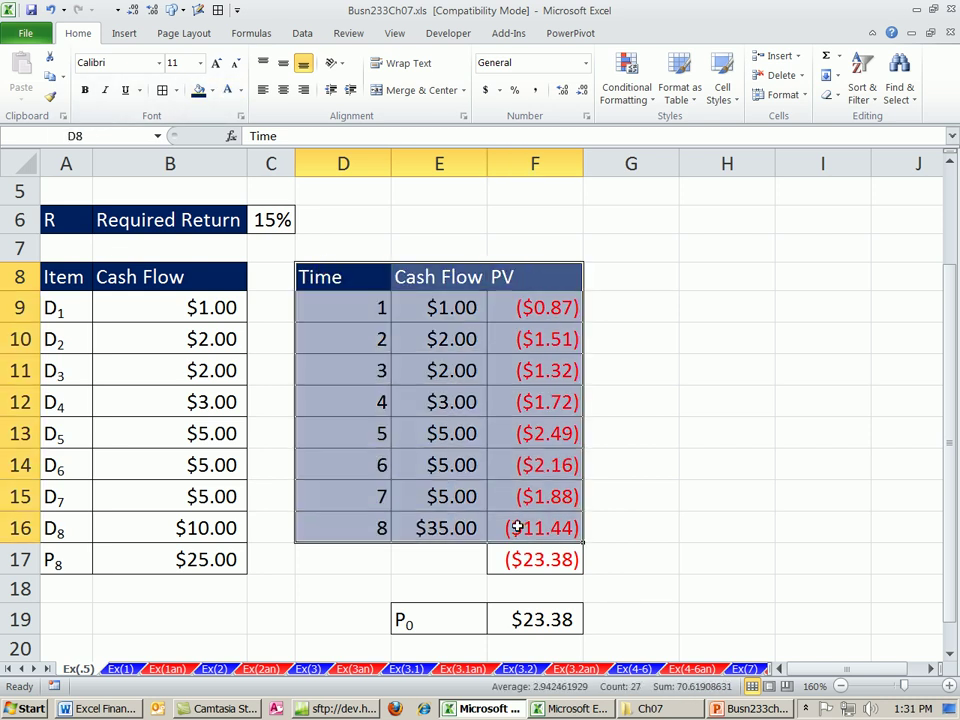
ctrl+click(549, 561)
drag(435, 611, 553, 619)
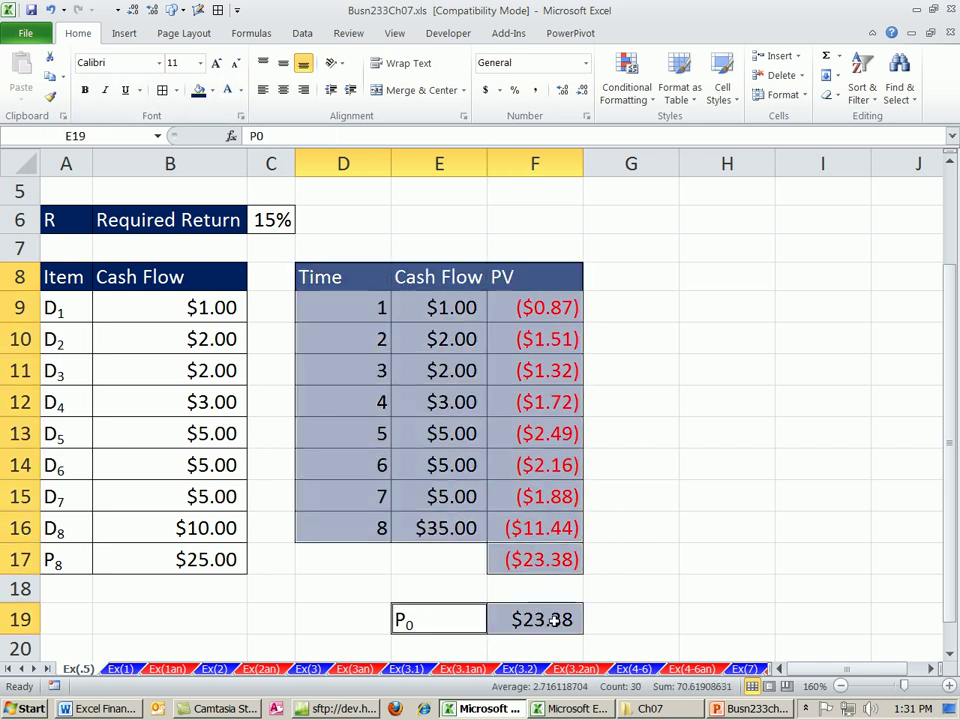
click(611, 564)
Fill the PV results and total in F9:F17 and the P0 value in F19 with light green from the standard colour palette
drag(506, 313, 550, 562)
ctrl+click(545, 617)
click(212, 91)
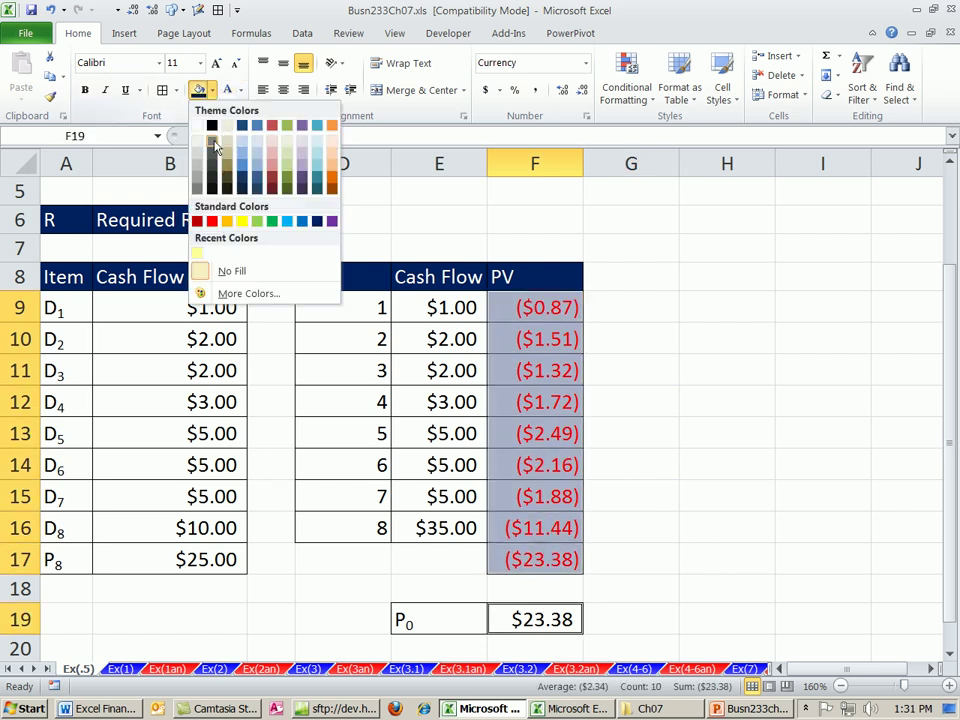
click(244, 292)
click(379, 392)
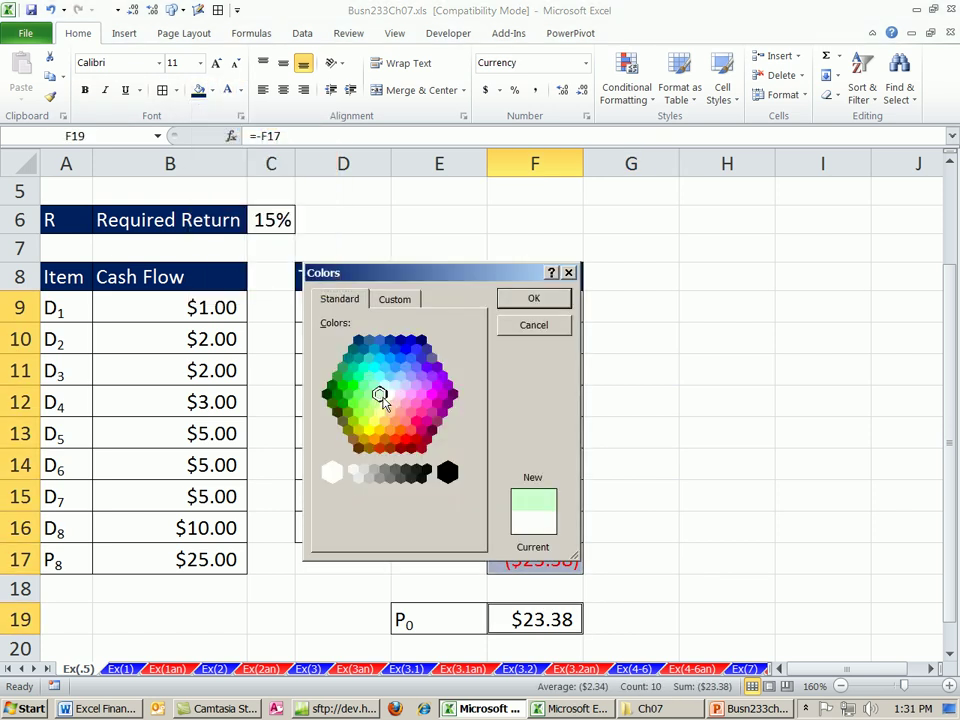
click(533, 298)
click(727, 464)
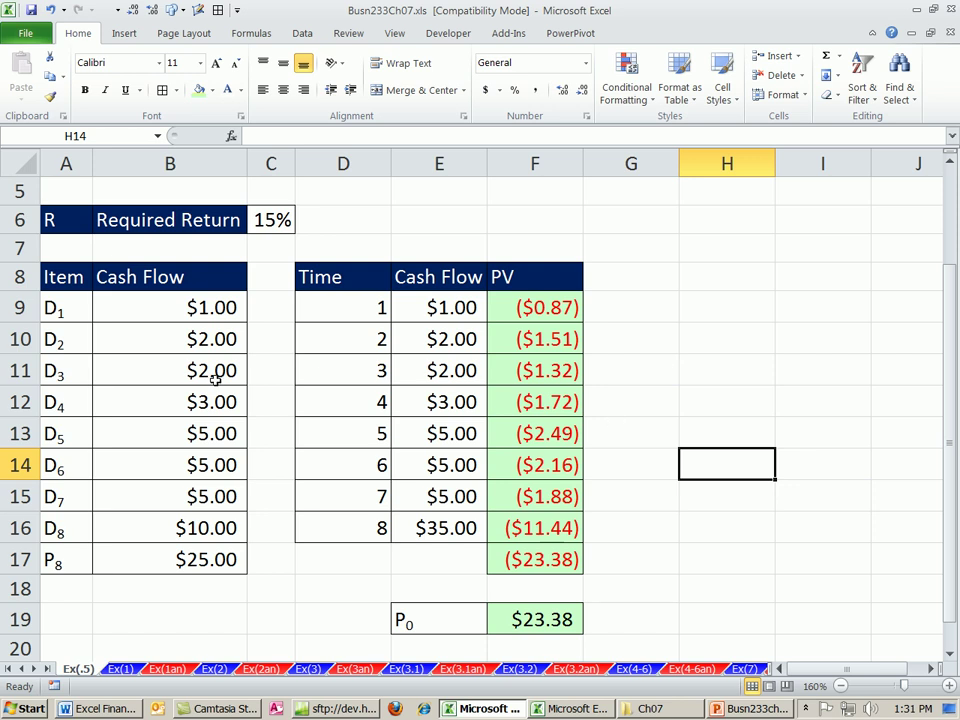
Review the dividend cash flows, the P8 selling price and the listed problems with using dividends as future cash flow
drag(135, 306, 147, 516)
click(164, 305)
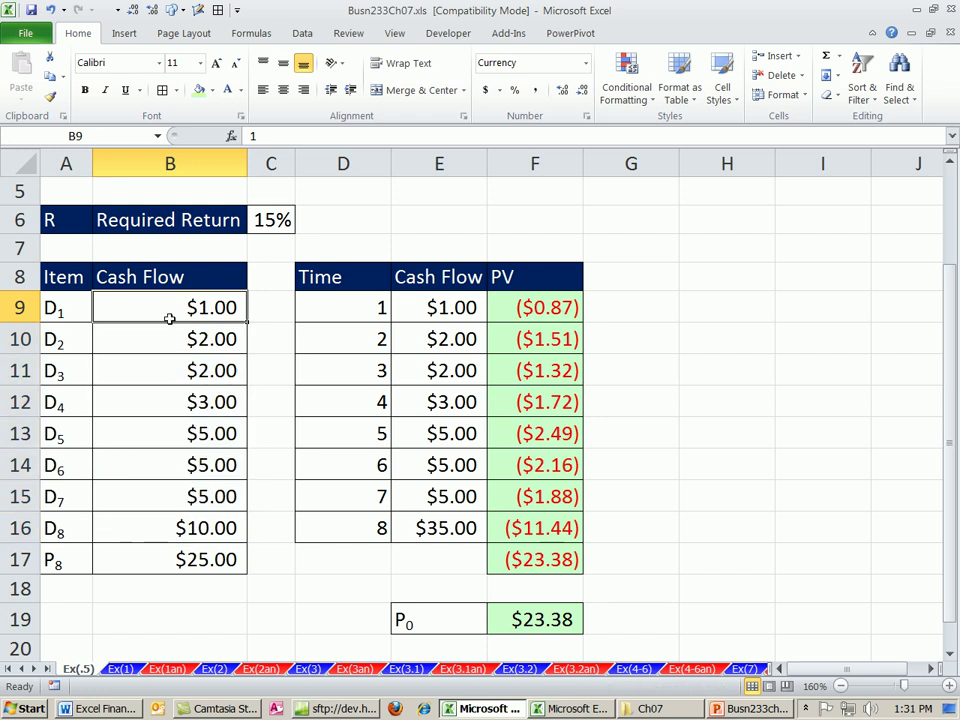
scroll(394, 398, up, 2)
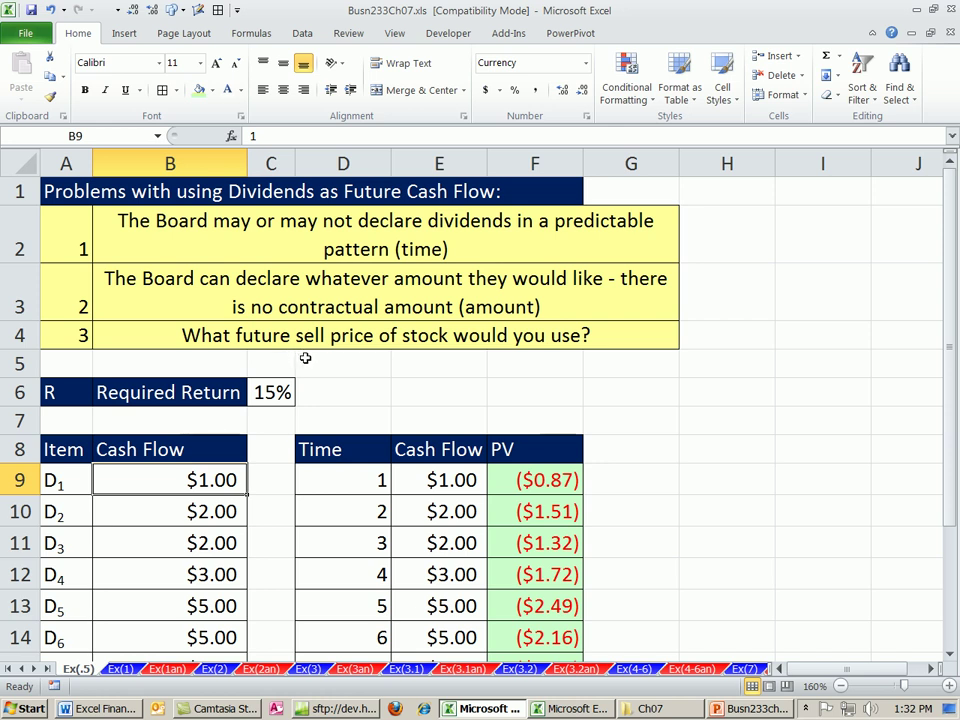
scroll(483, 356, down, 1)
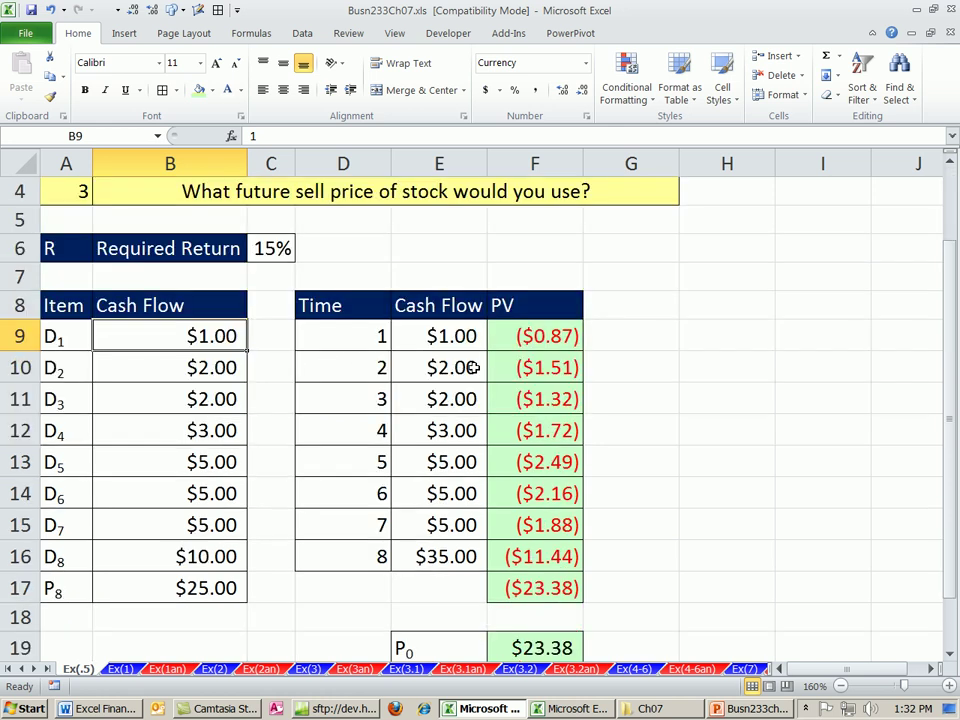
drag(79, 586, 155, 589)
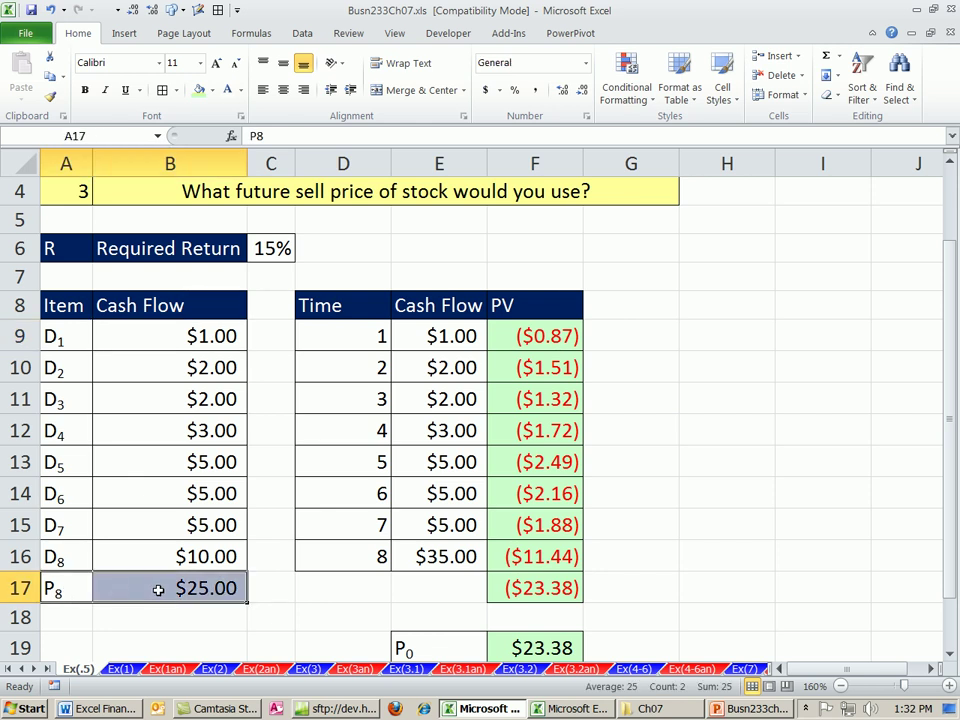
click(141, 587)
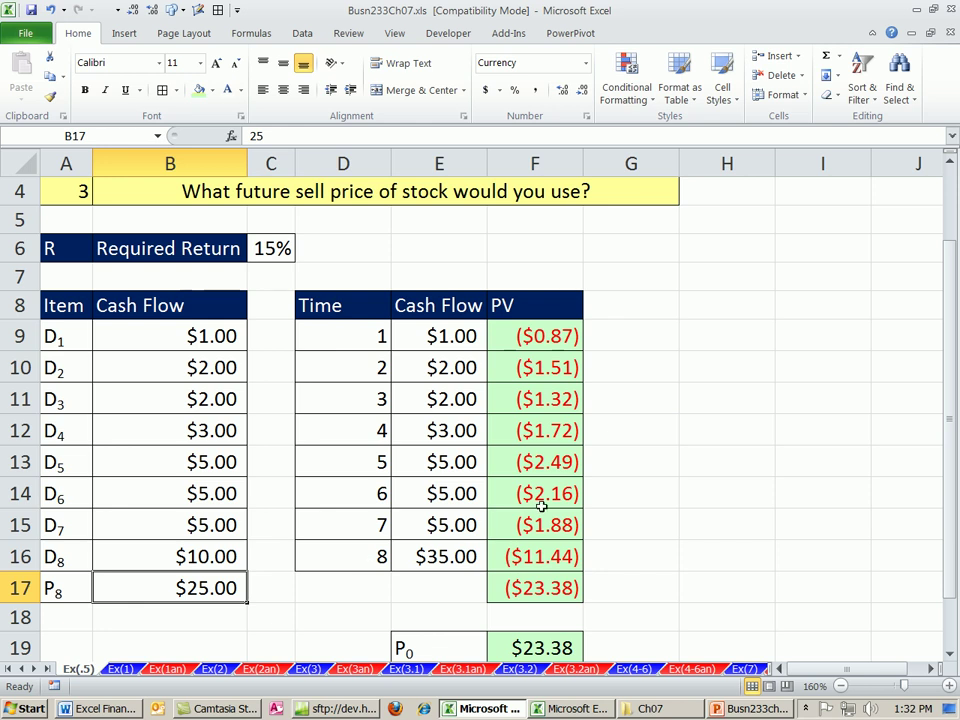
scroll(411, 358, up, 1)
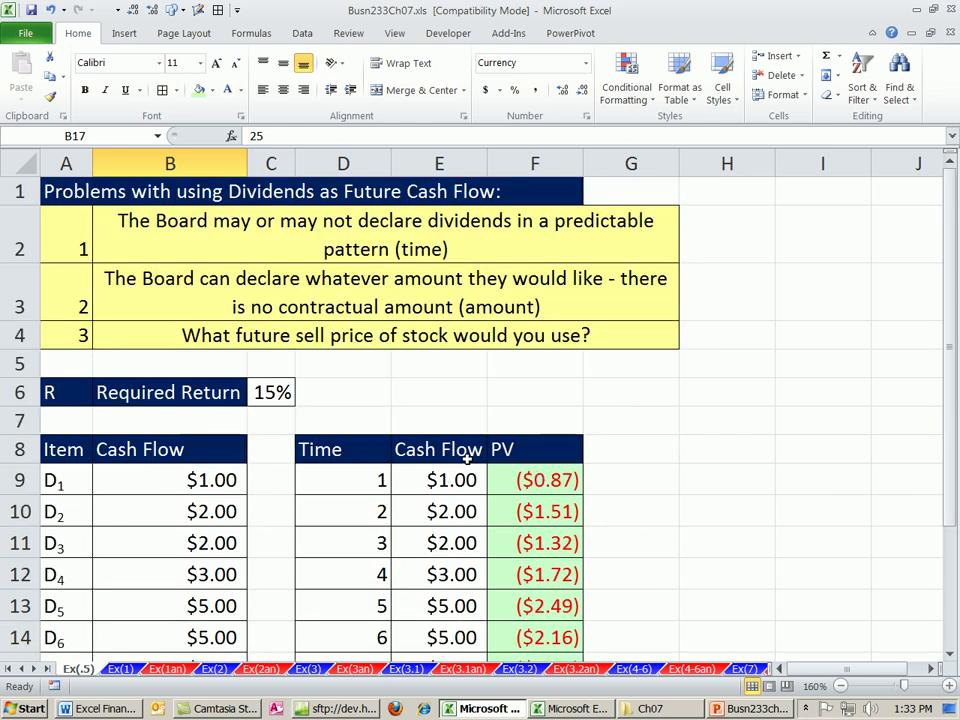
Switch from the Excel workbook to another open window
key(alt+Tab)
key(alt+Tab)
key(alt+Tab)
key(alt+Tab)
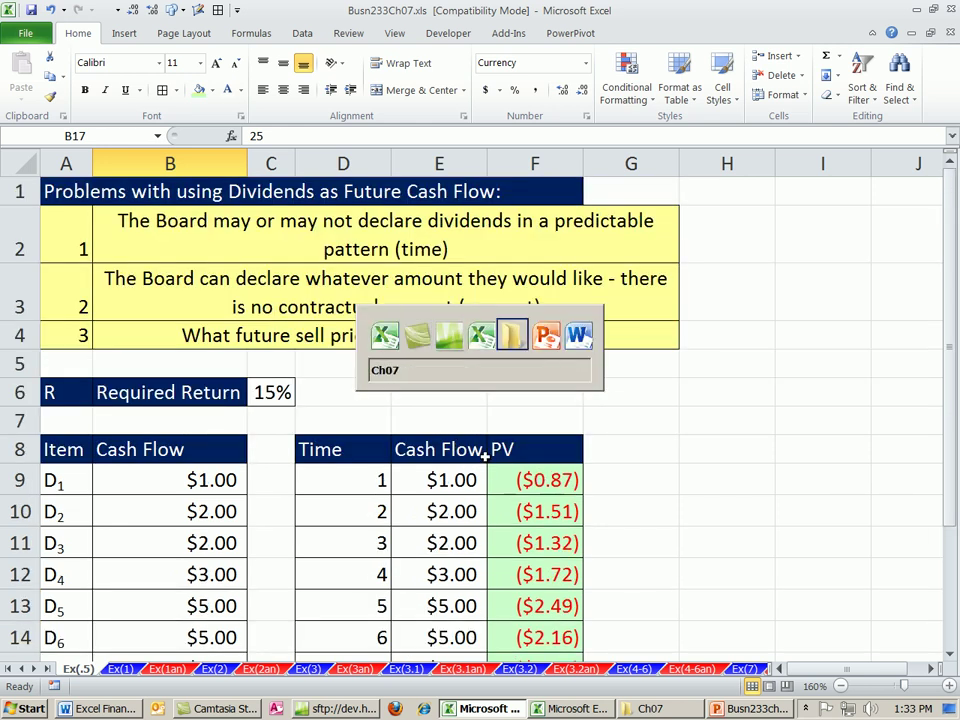